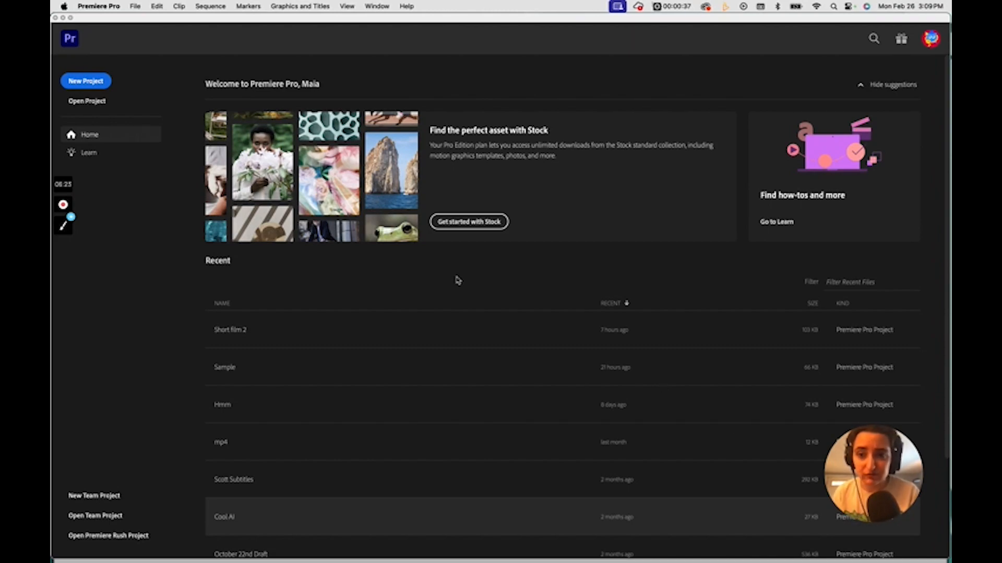
Step: Create a new project named Movieeeee
click(93, 84)
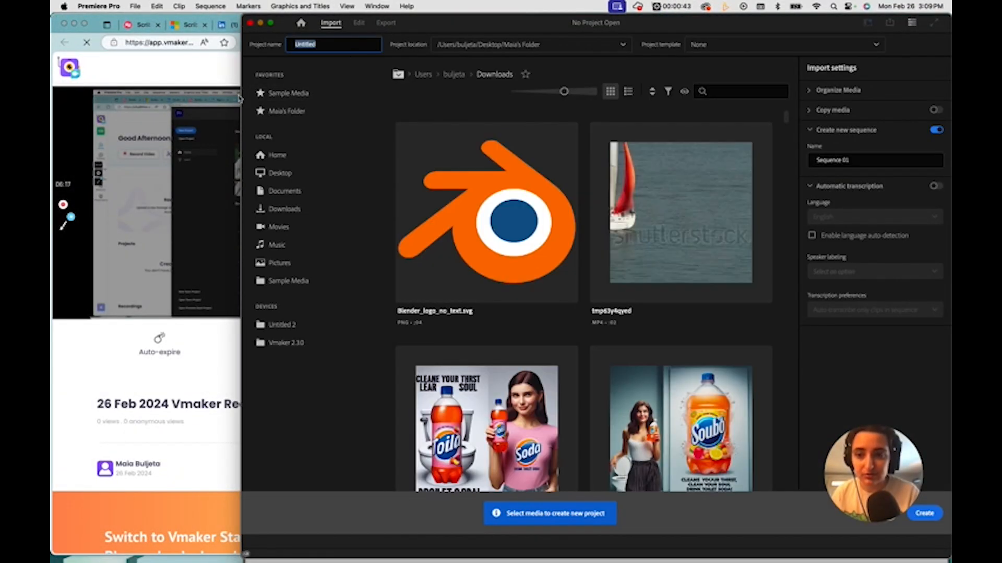
drag(242, 99, 51, 102)
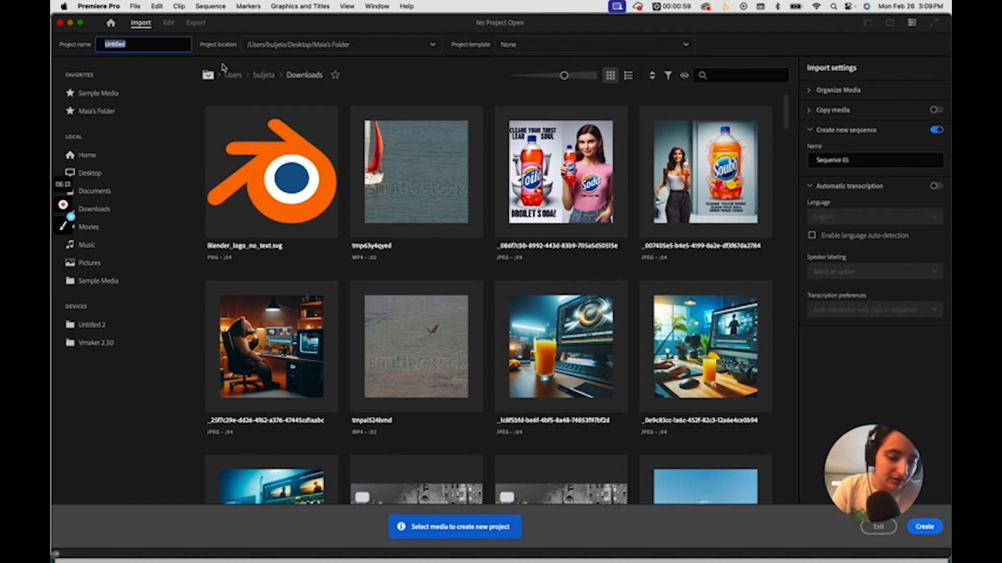
text(Maia)
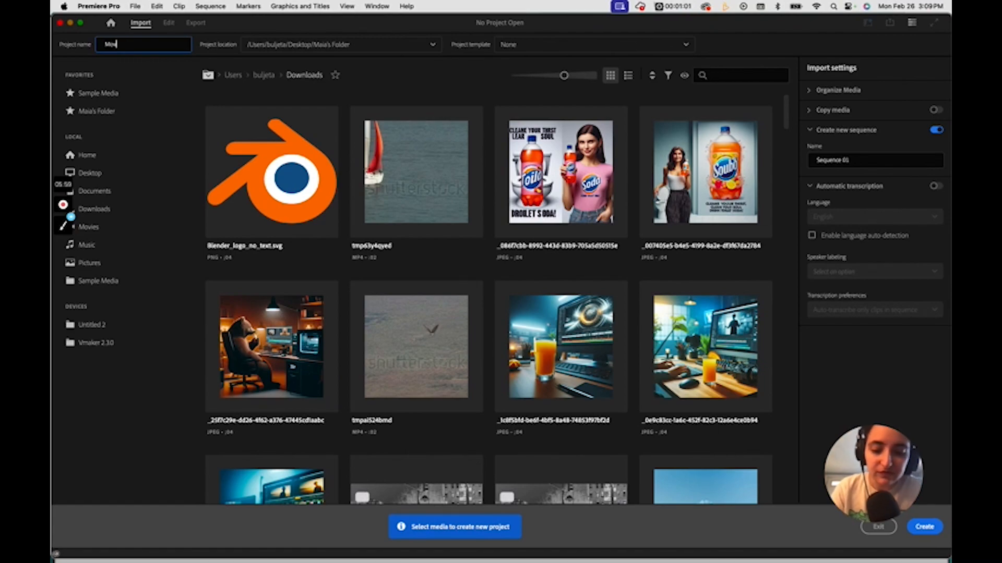
text(eeeee)
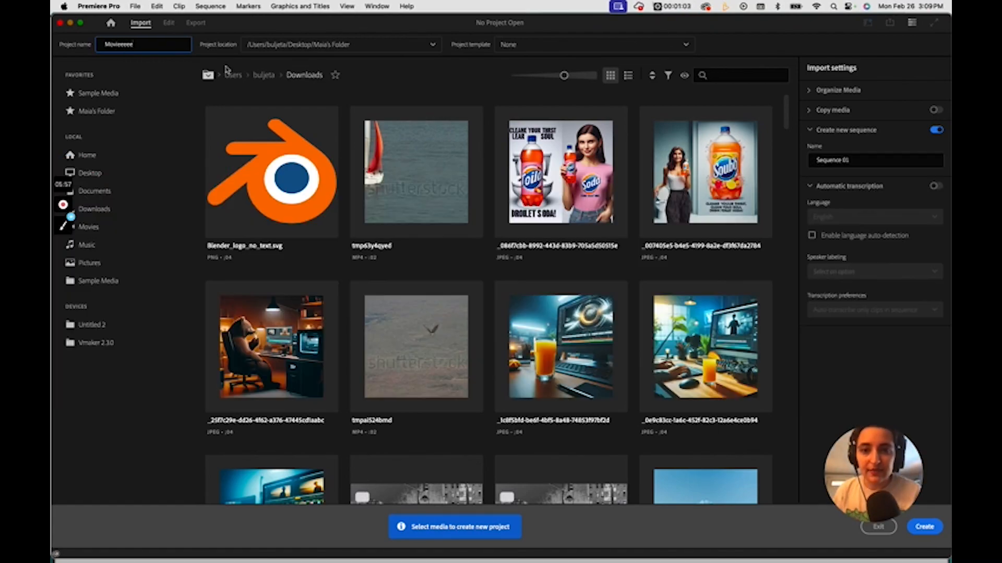
click(933, 534)
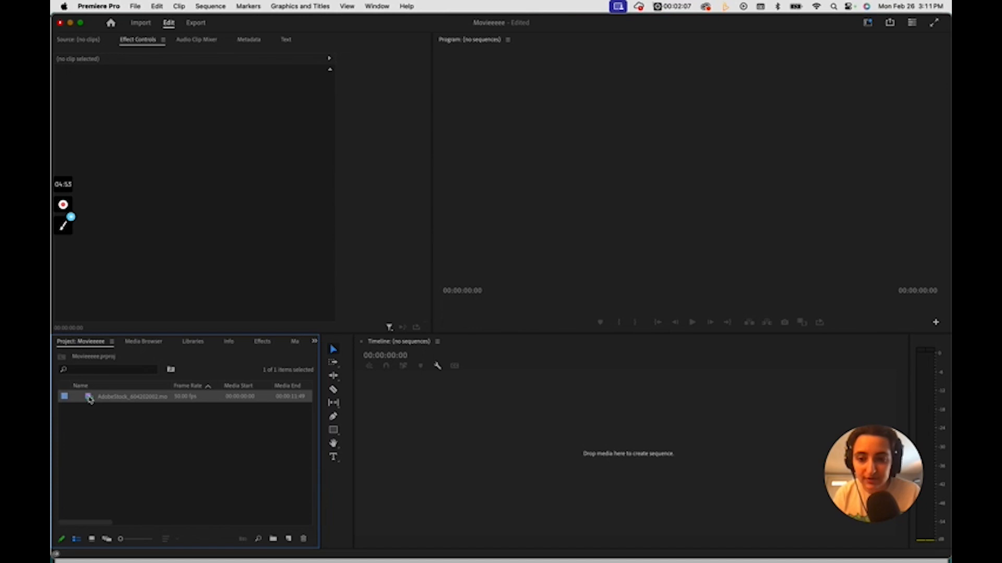
Step: Create a sequence from the AdobeStock_604202002.mov footage, and select its video and audio parts separately and together
drag(90, 399, 431, 414)
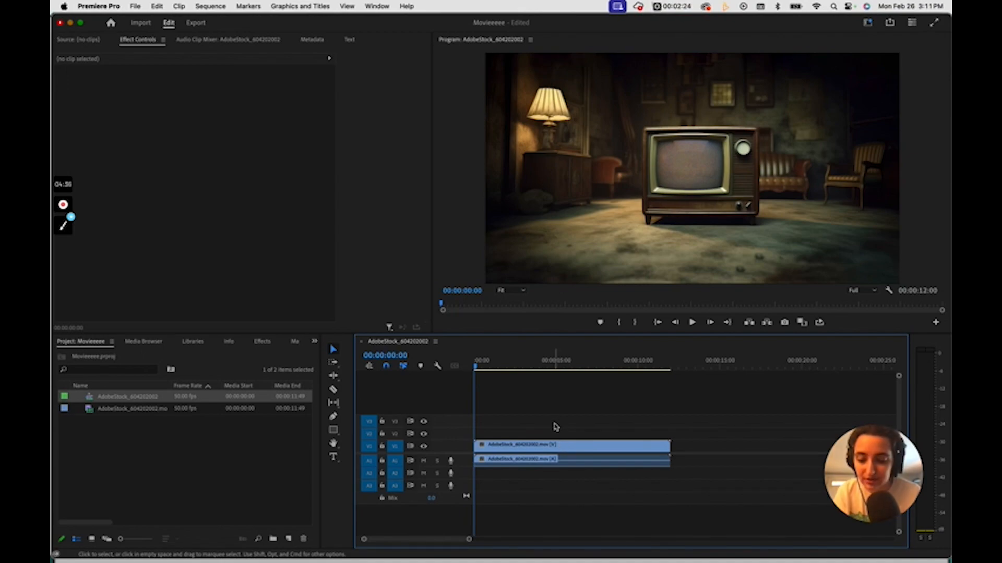
alt+click(558, 446)
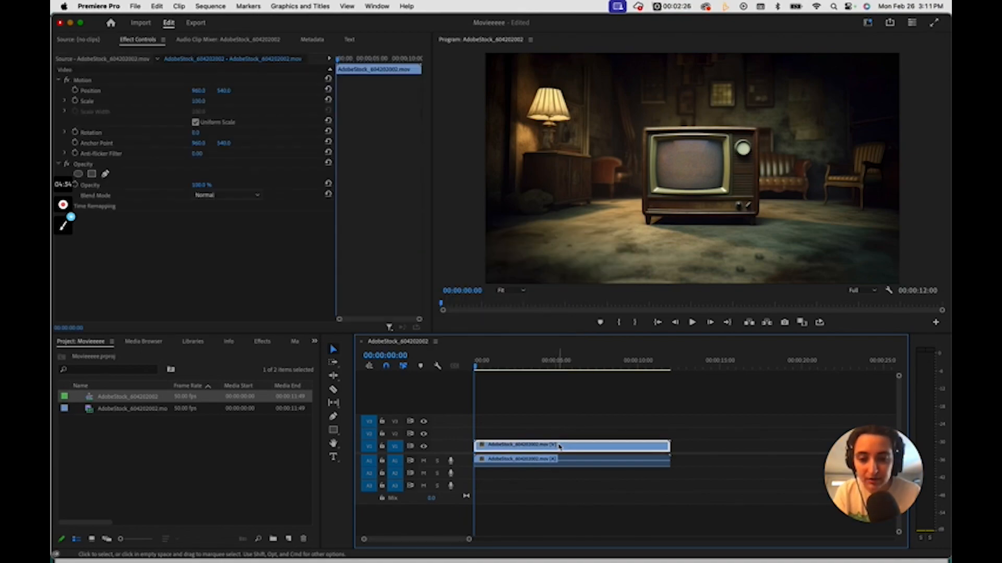
alt+click(565, 464)
alt+click(568, 449)
alt+click(566, 462)
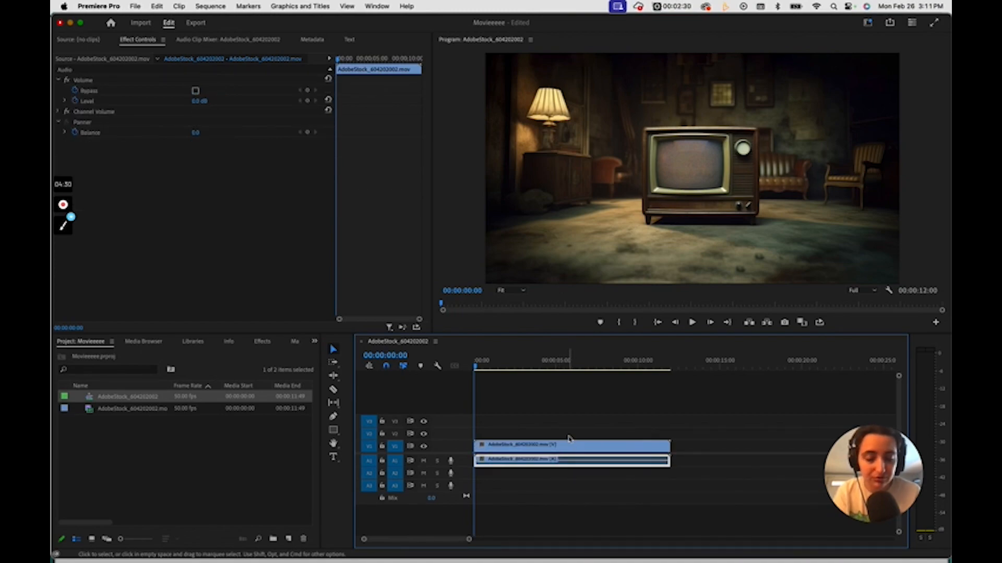
click(578, 472)
click(579, 450)
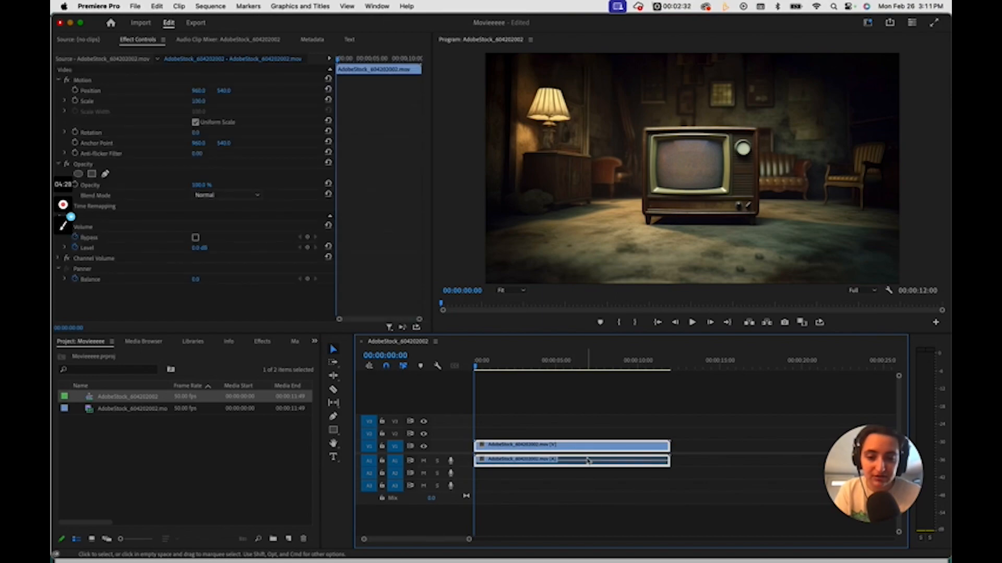
Step: Deselect the clip and scrub the sequence, leaving the playhead at 00:00:03:16
click(580, 436)
mouse_move(531, 368)
mouse_down()
mouse_move(597, 365)
mouse_move(476, 368)
mouse_move(628, 365)
mouse_move(539, 368)
mouse_up()
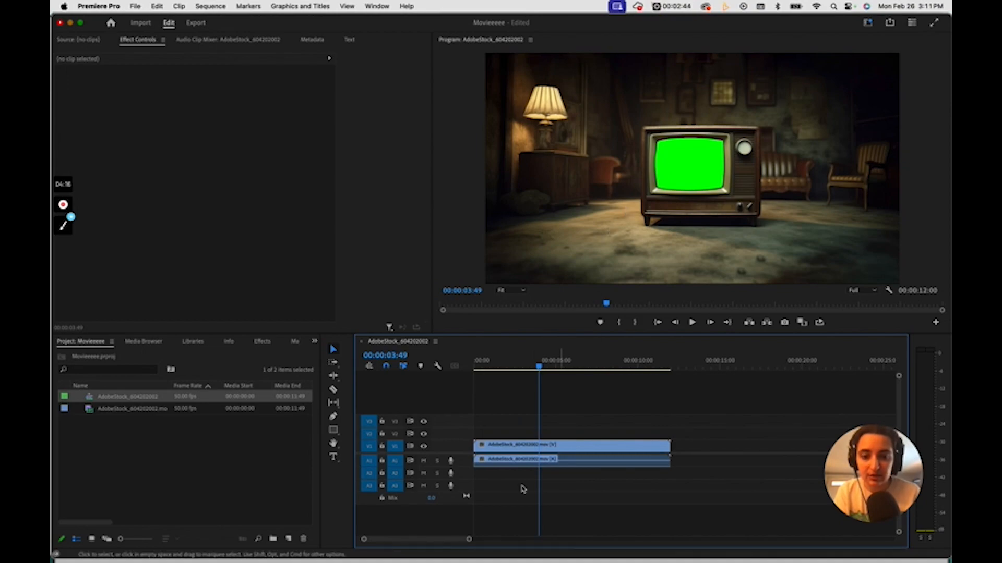
mouse_move(539, 369)
mouse_down()
mouse_move(597, 369)
mouse_move(529, 369)
mouse_up()
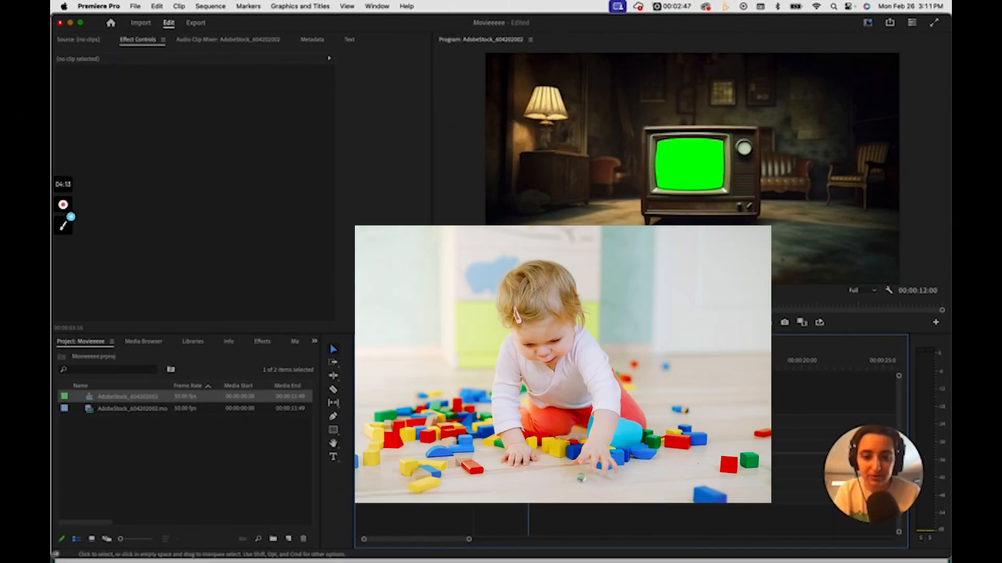
Step: Try splitting the clip with the Razor and stacking its second piece on track V2, and undo the edits
click(593, 447)
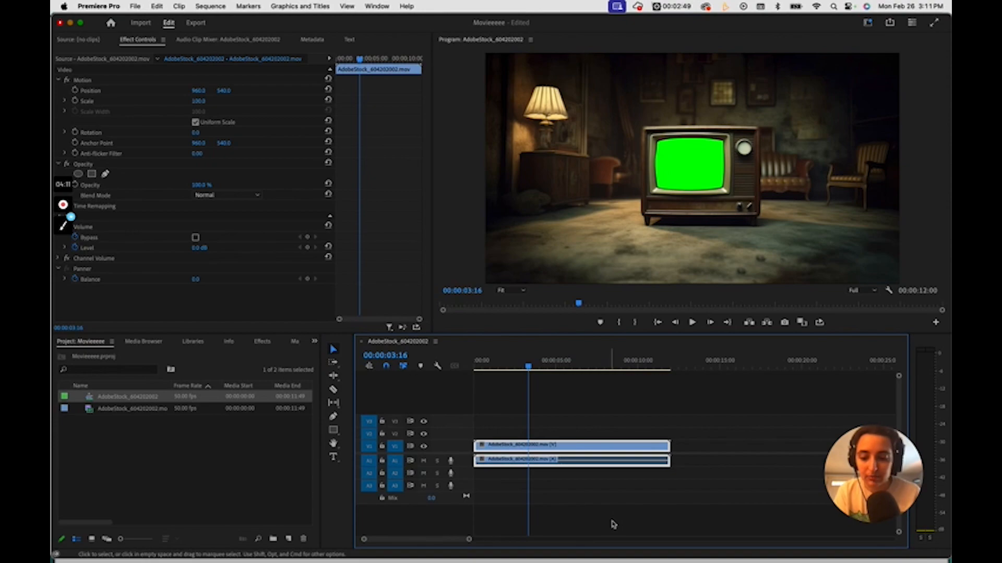
key(c)
click(560, 450)
key(v)
drag(606, 450, 646, 437)
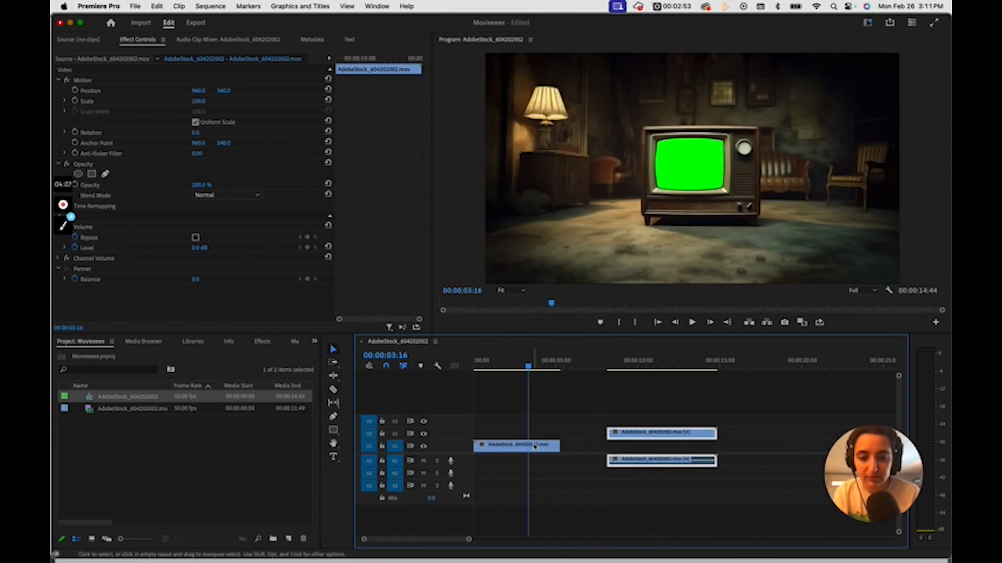
click(521, 445)
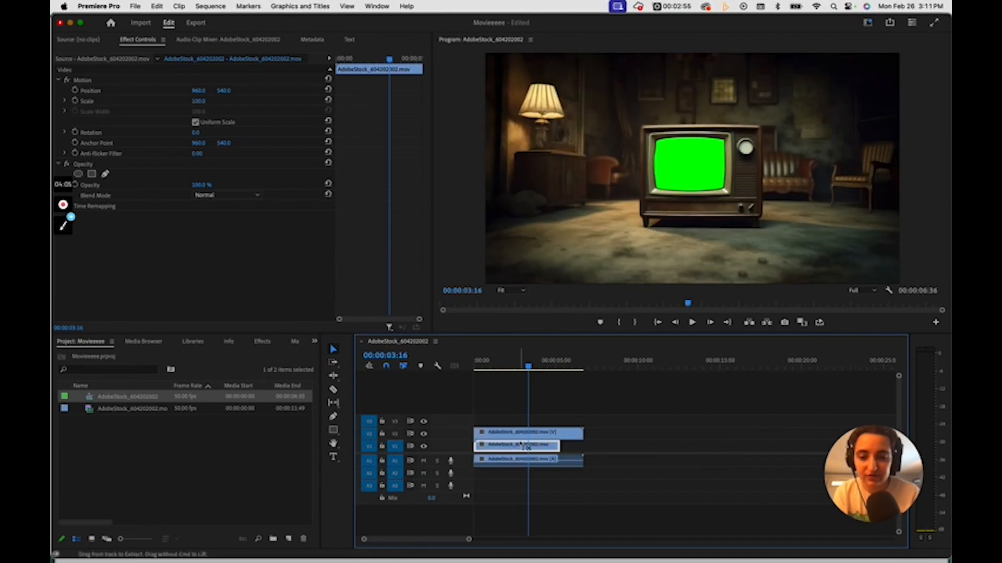
key(super+z)
key(super+z)
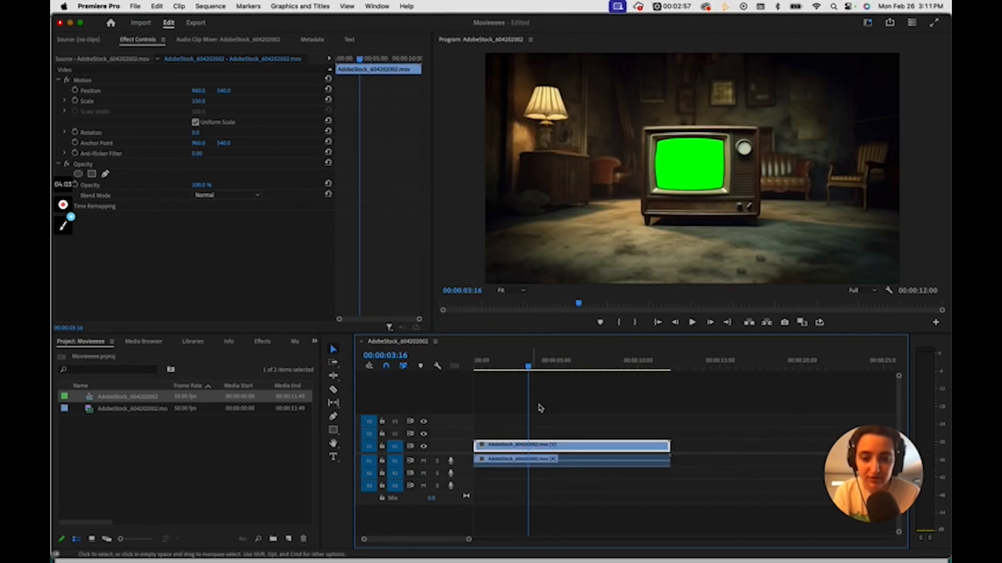
click(540, 408)
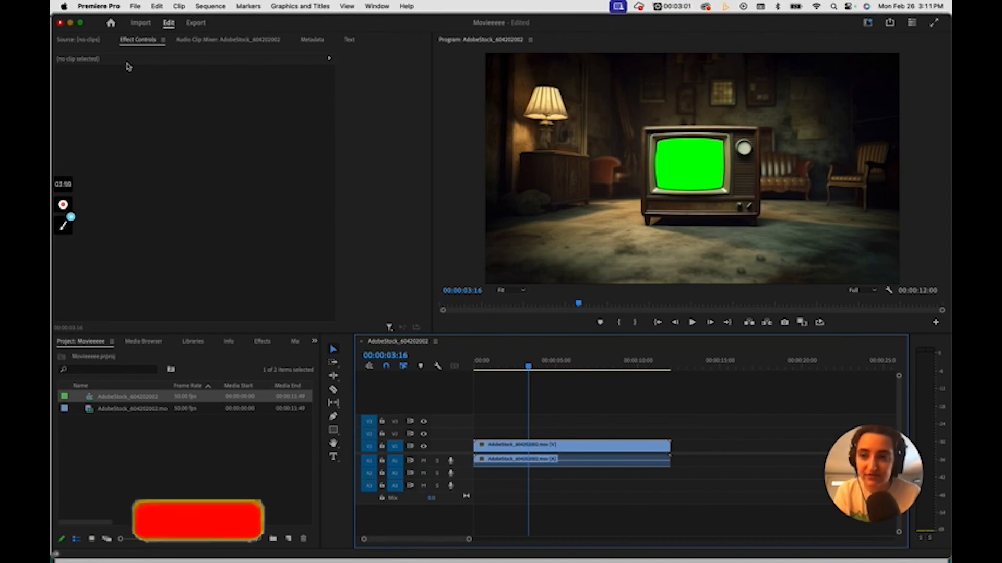
Step: View AdobeStock_604202002.mov in the Source Monitor, and switch to the Effect Controls
click(92, 39)
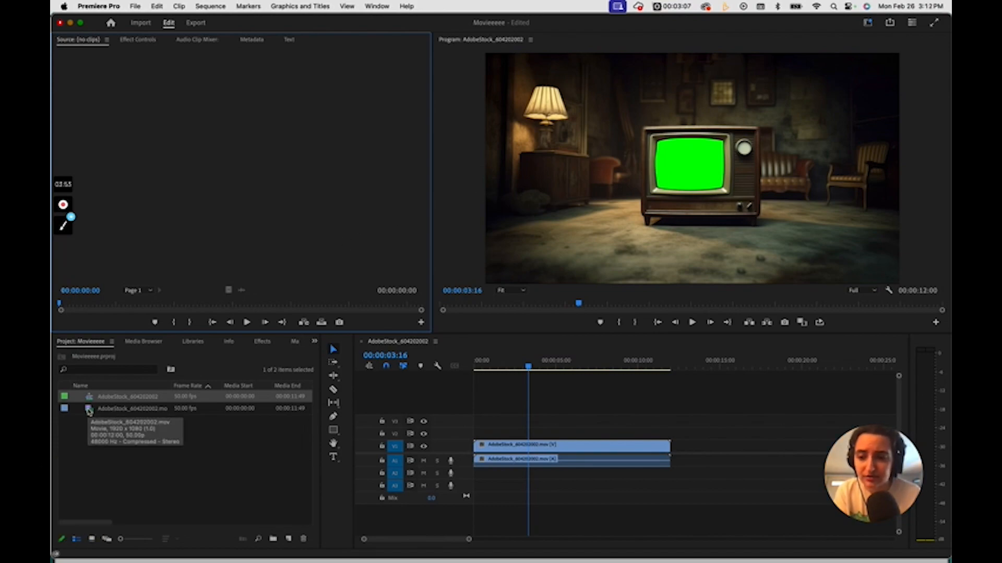
double_click(89, 410)
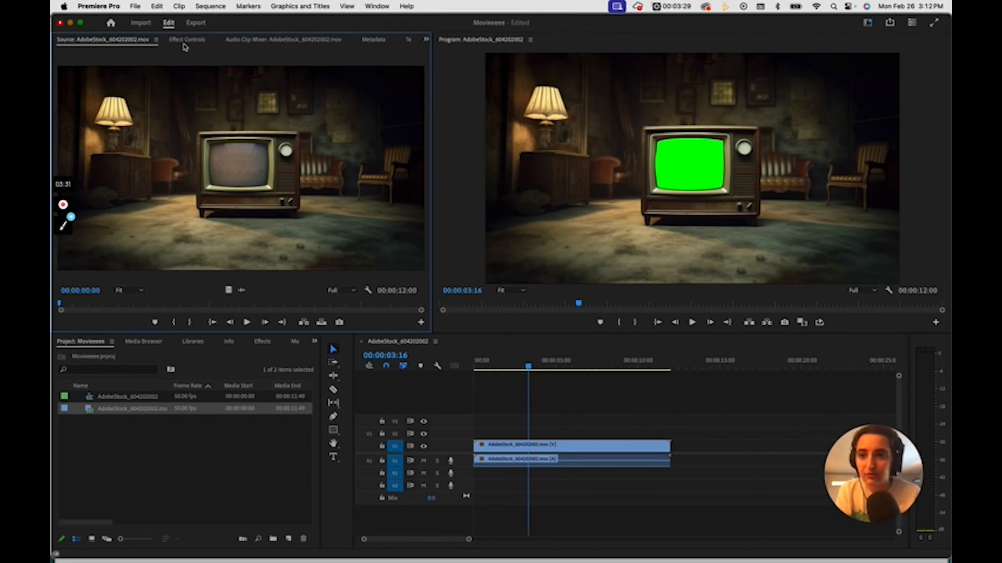
click(183, 44)
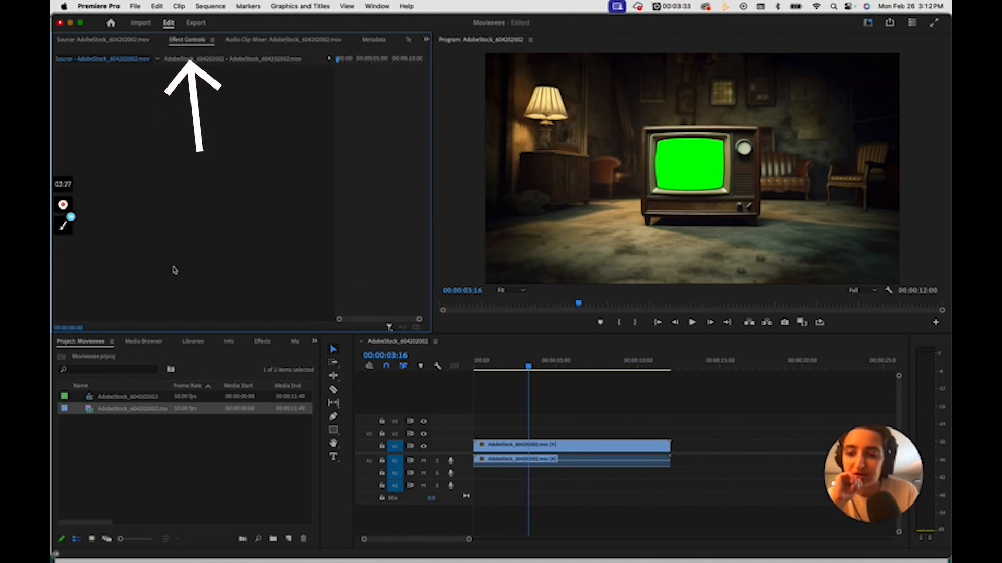
Step: Apply the Echo video effect to the clip on V1 and preview it at 00:00:05:05
click(260, 343)
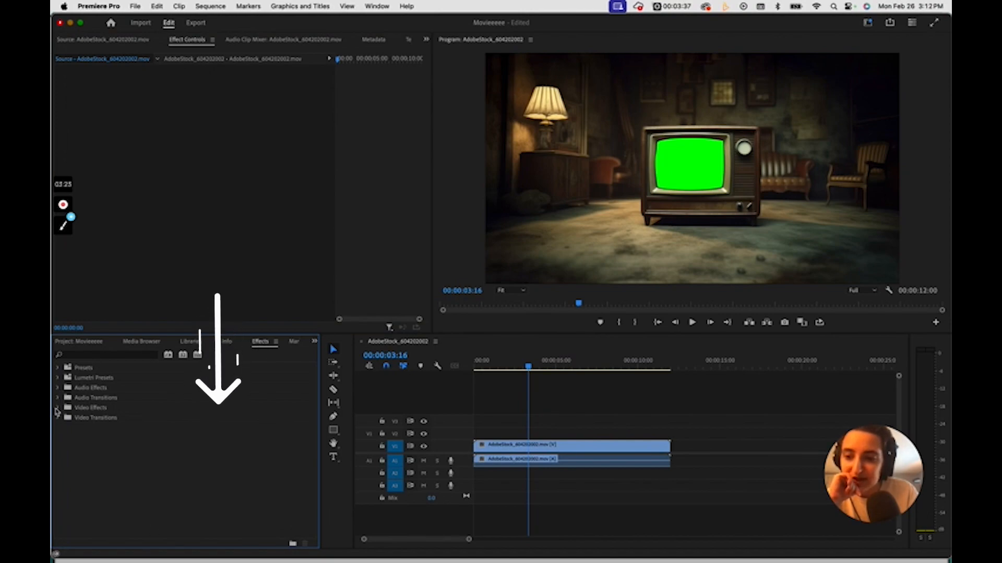
click(57, 407)
click(62, 429)
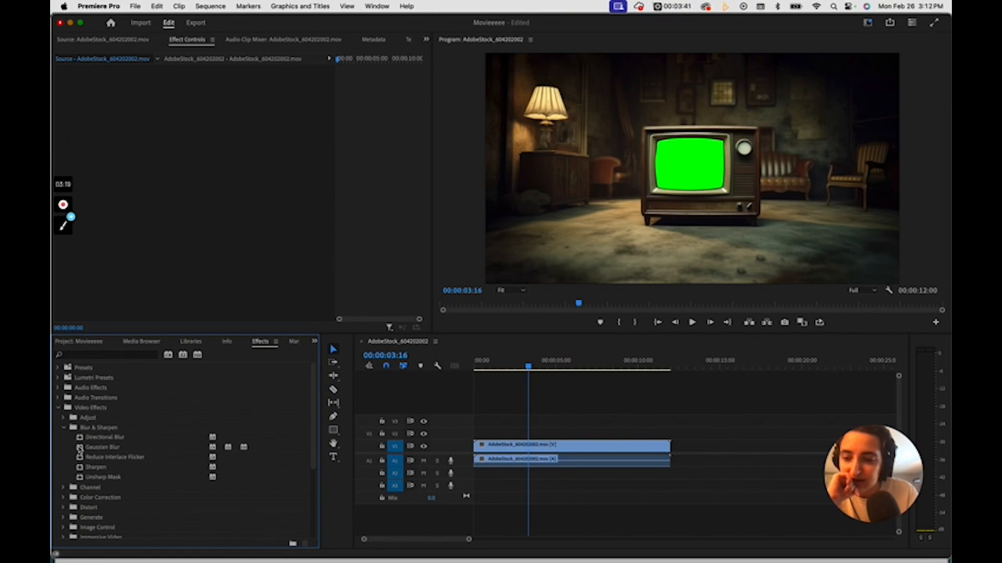
scroll(79, 448, down, 5)
click(63, 484)
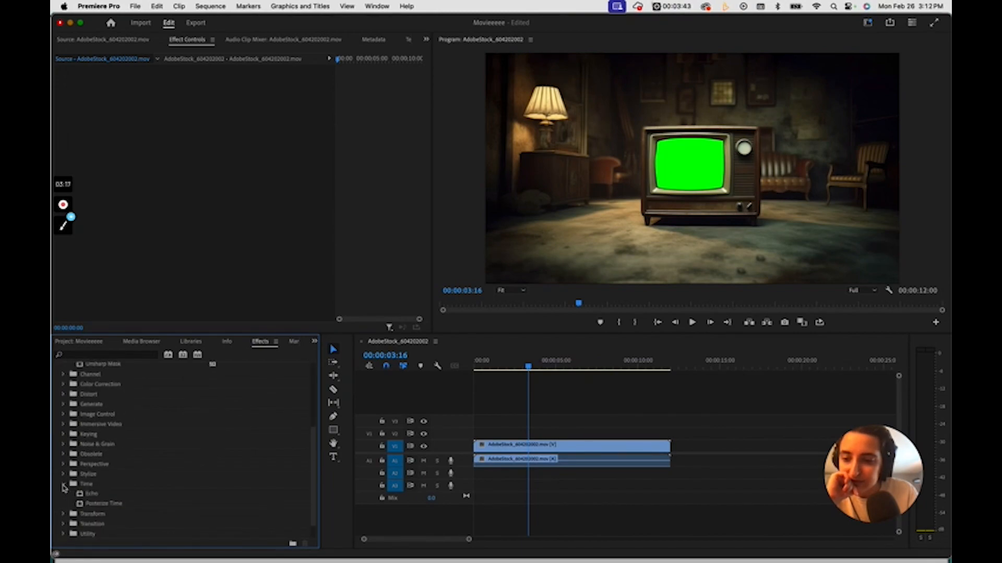
drag(83, 495, 504, 446)
drag(531, 367, 560, 399)
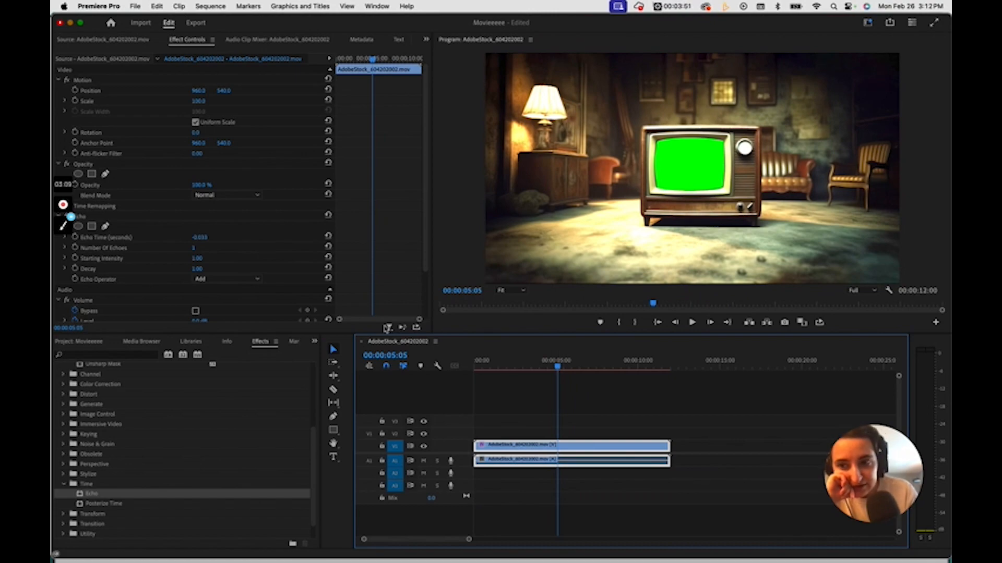
Step: Set the Echo effect's Number of Echoes to 7 and preview the clip, leaving the playhead at 00:00:01:16
scroll(257, 243, down, 3)
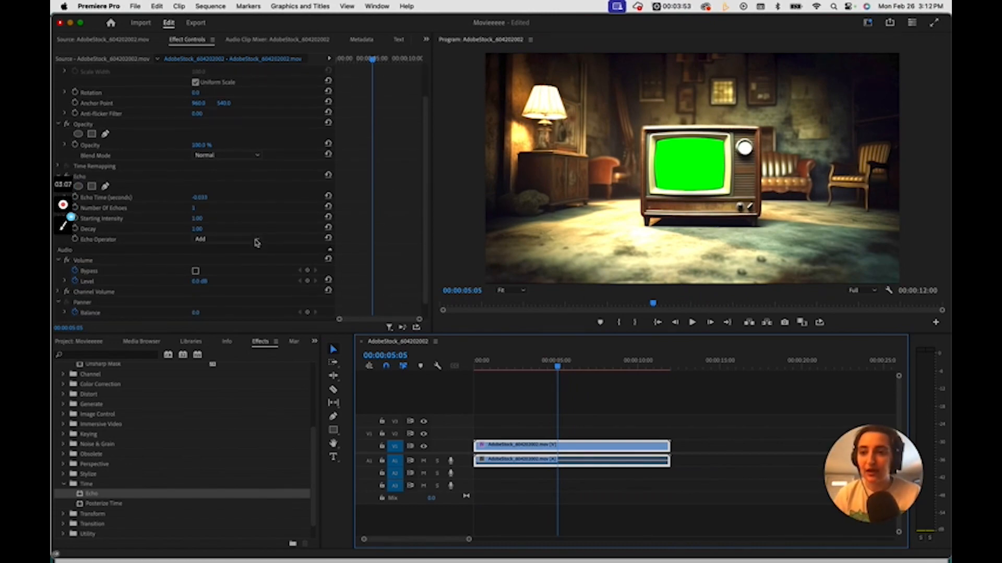
scroll(257, 243, up, 3)
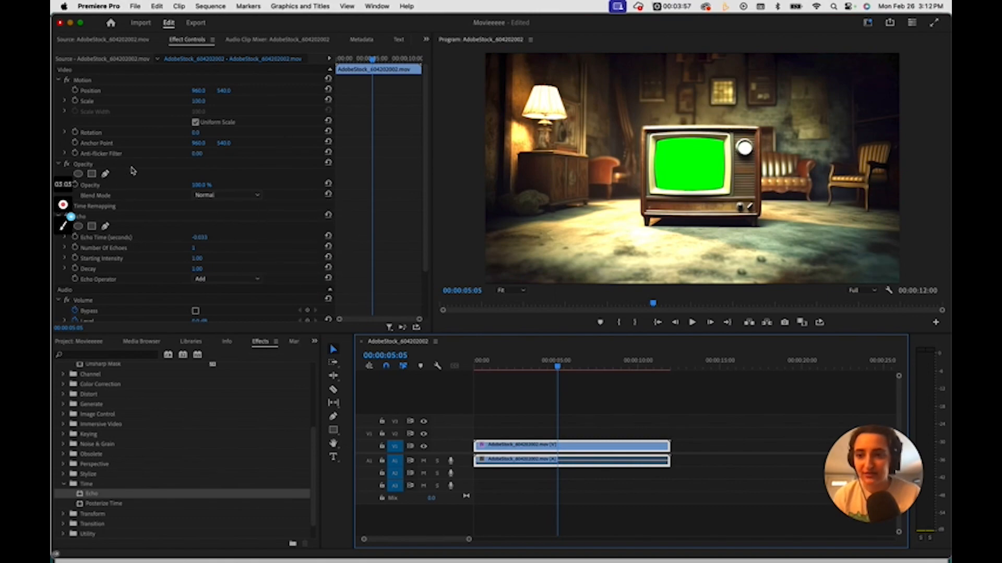
scroll(133, 171, down, 2)
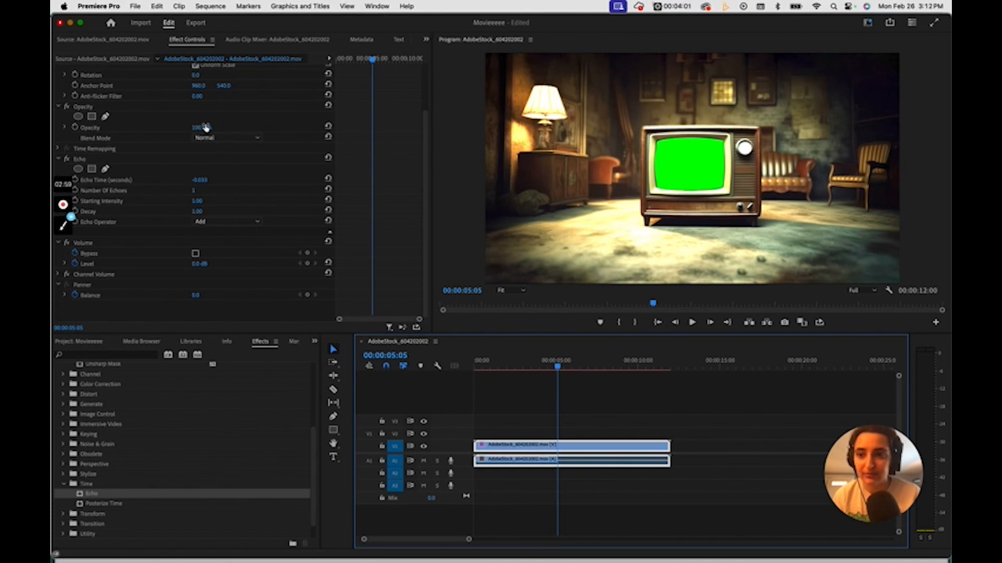
mouse_move(207, 128)
mouse_down()
mouse_move(151, 128)
mouse_move(219, 128)
mouse_up()
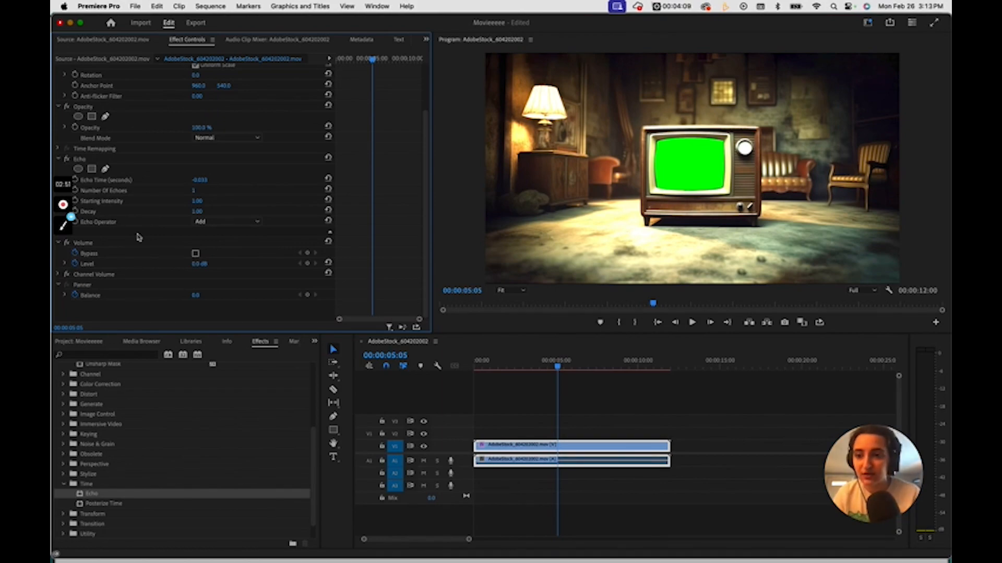
drag(194, 190, 206, 192)
drag(559, 365, 616, 391)
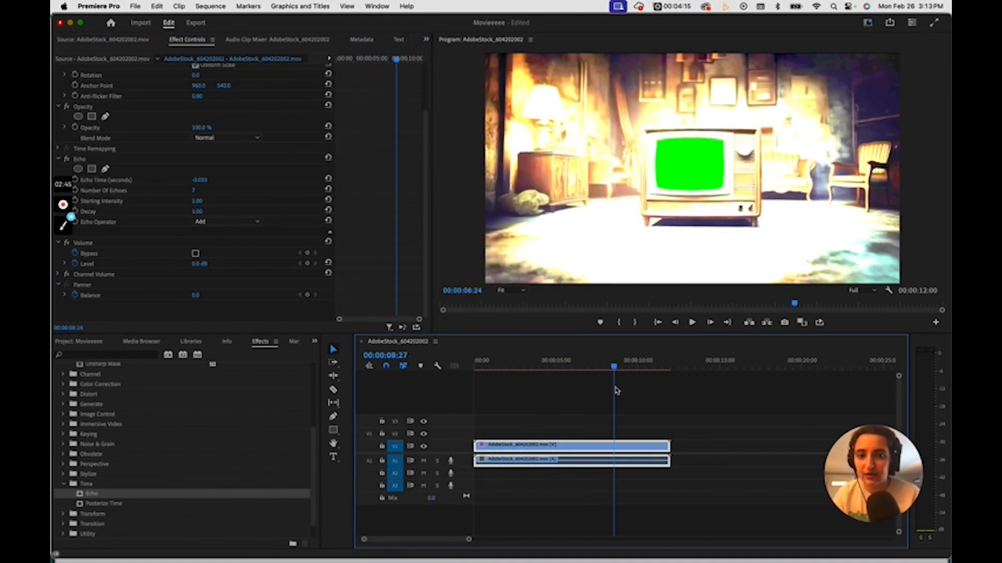
click(495, 365)
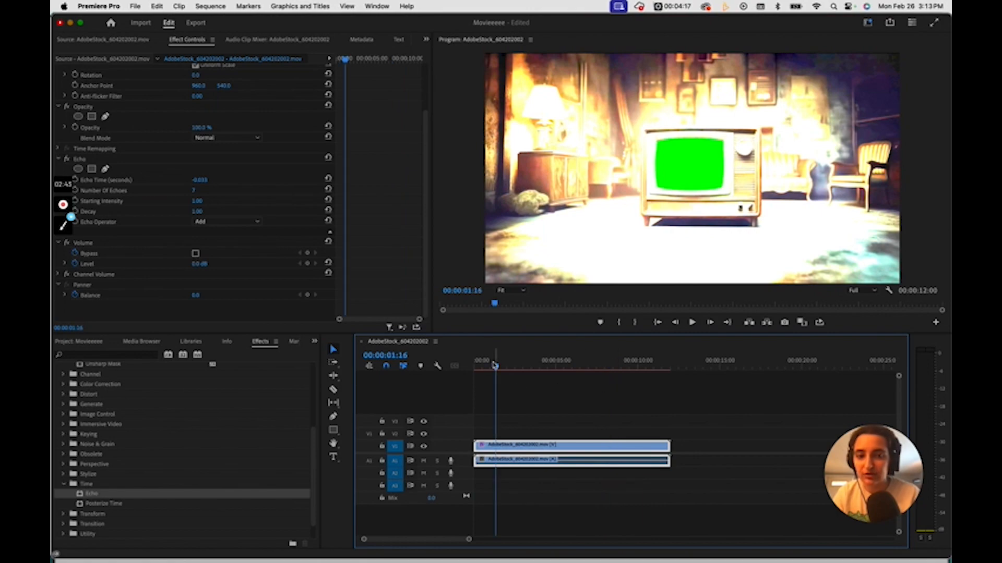
Step: Set the Echo effect's Decay to 0.20
click(197, 211)
text(0.1)
key(Return)
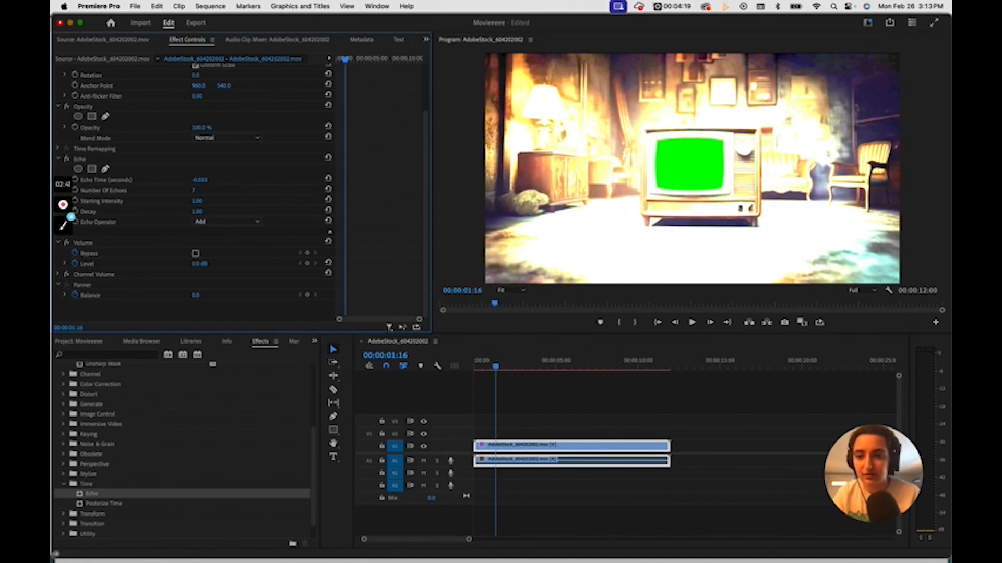
drag(196, 212, 188, 212)
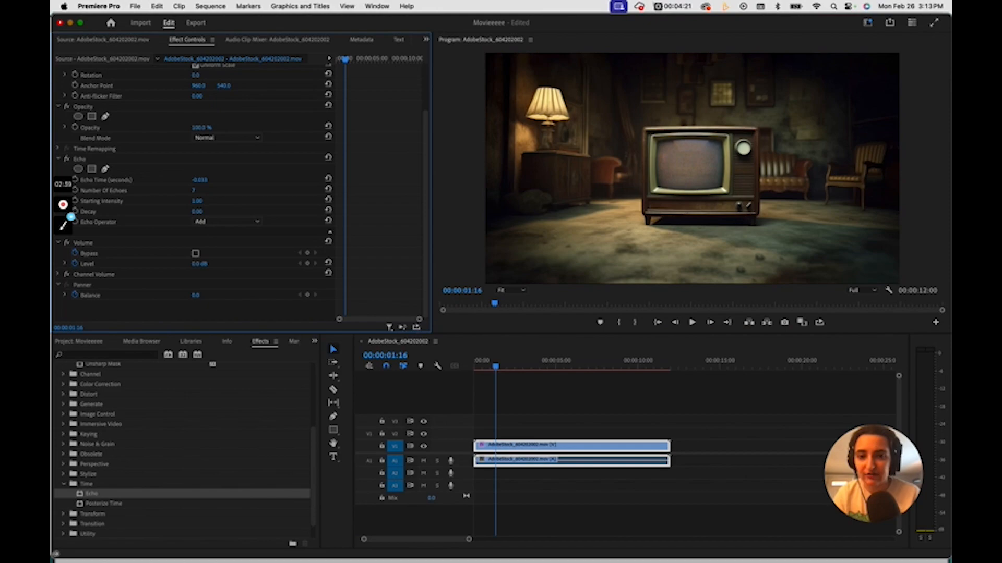
scroll(183, 199, up, 3)
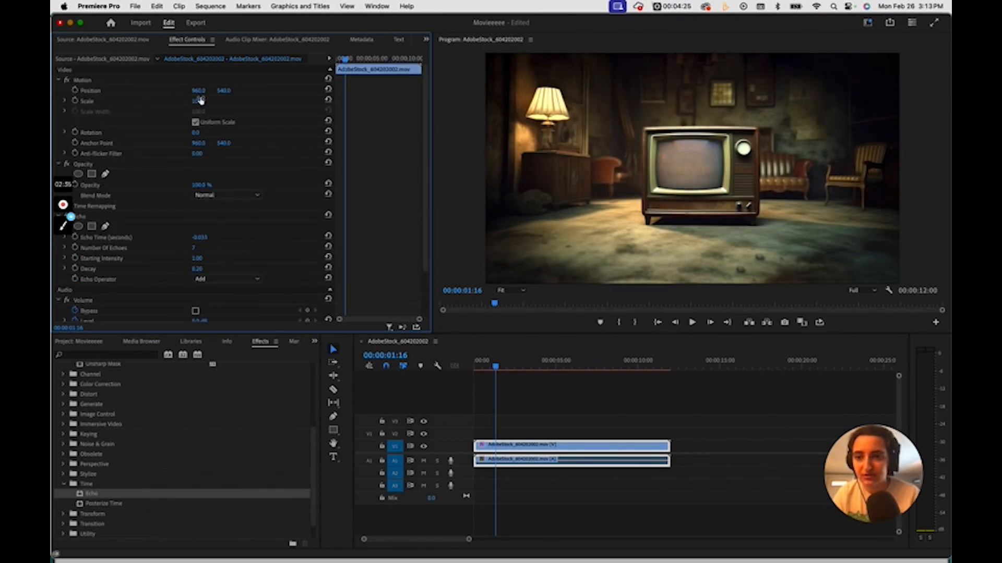
Step: Try changing the clip's scale, position and rotation, undoing each change
drag(200, 101, 266, 101)
key(super+z)
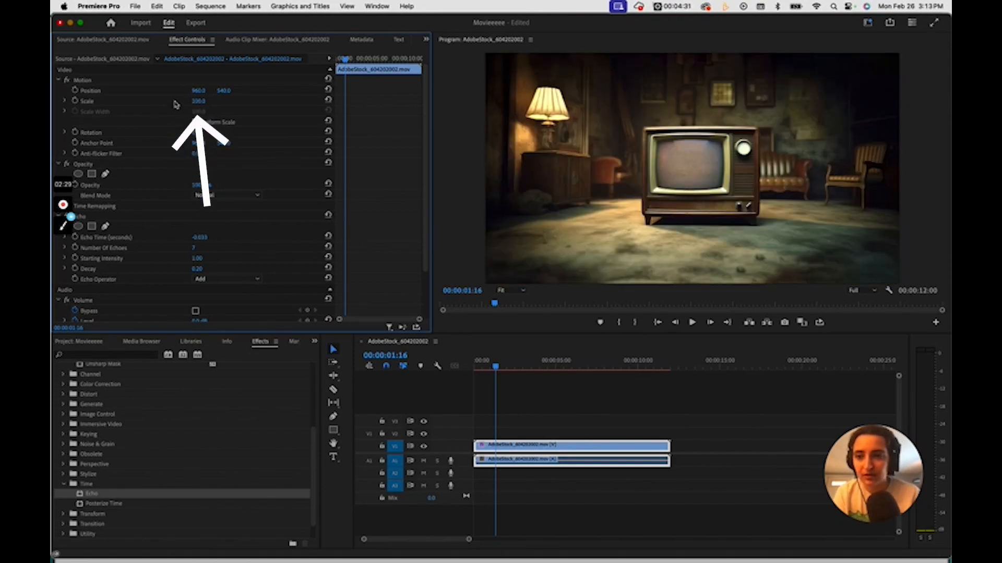
drag(199, 91, 273, 98)
key(super+z)
mouse_move(198, 137)
mouse_down()
mouse_move(225, 144)
mouse_move(203, 145)
mouse_up()
key(super+z)
key(super+z)
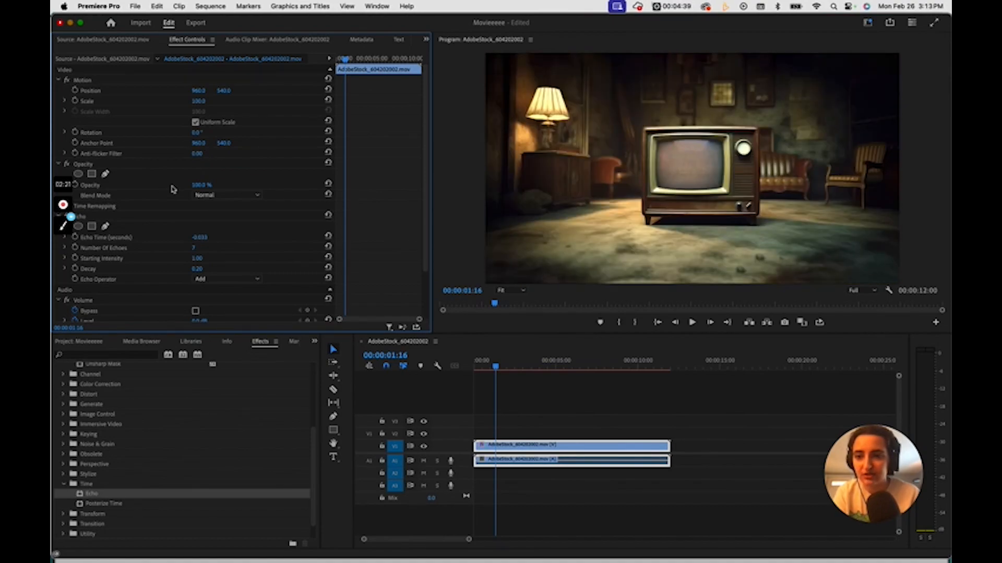
Step: Add an elliptical opacity mask to the clip, stretch it into a wide oval, and reposition it over the television and upper room
click(78, 174)
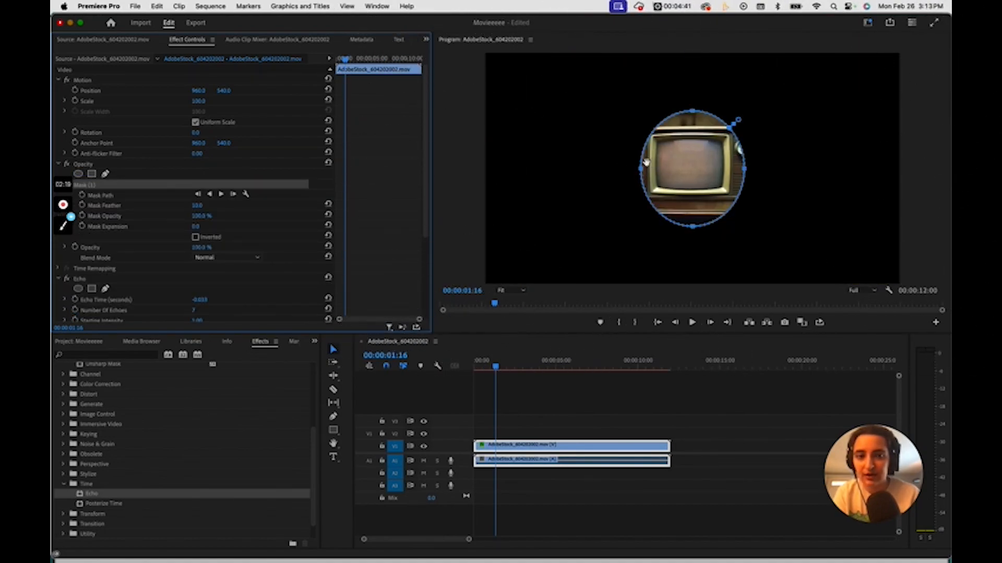
drag(641, 171, 399, 165)
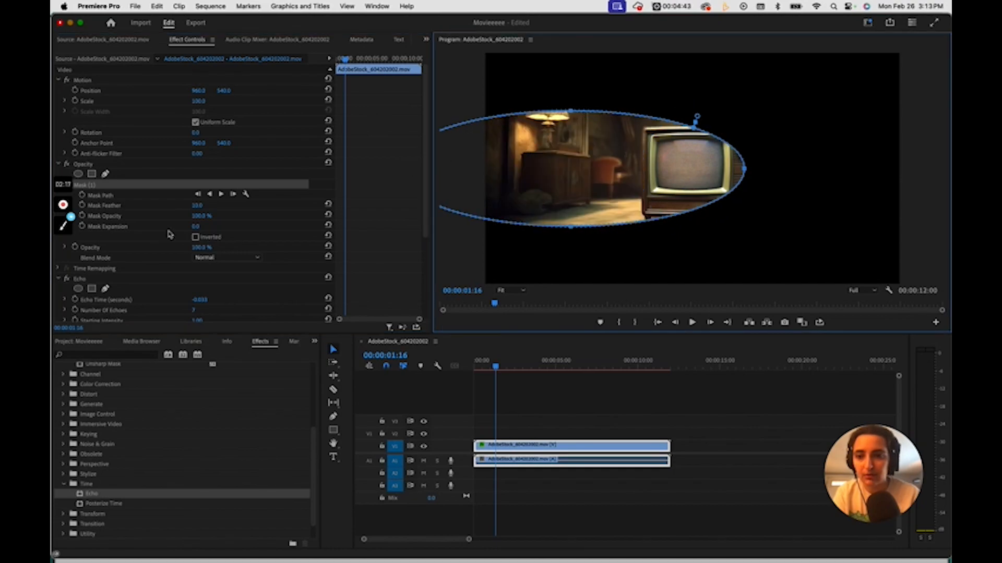
mouse_move(63, 205)
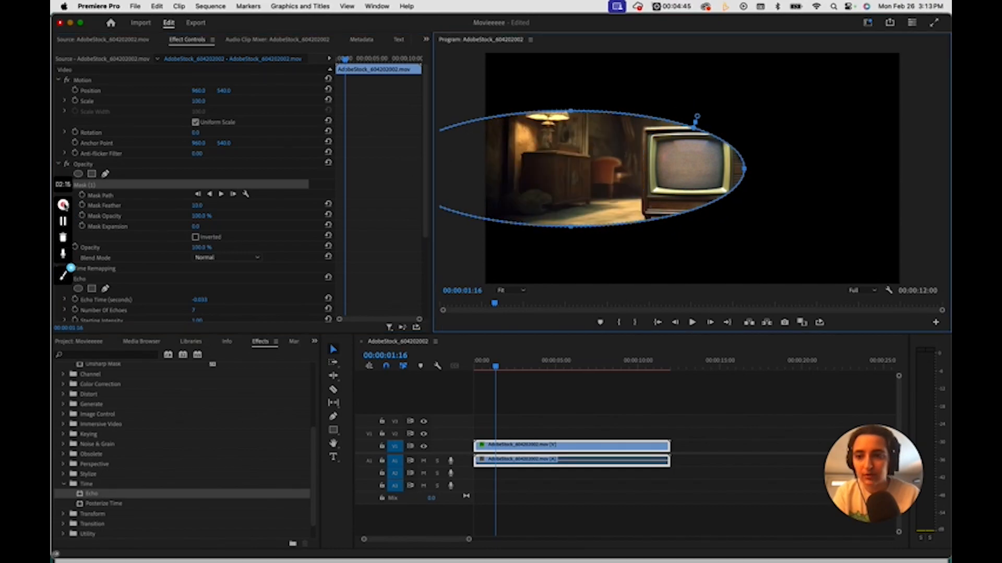
drag(570, 203, 680, 189)
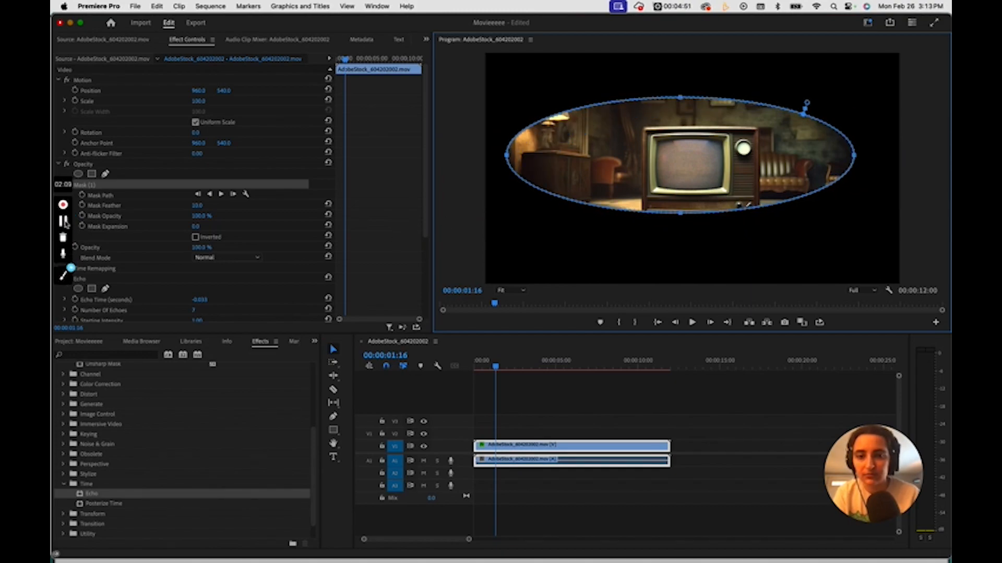
drag(643, 213, 708, 194)
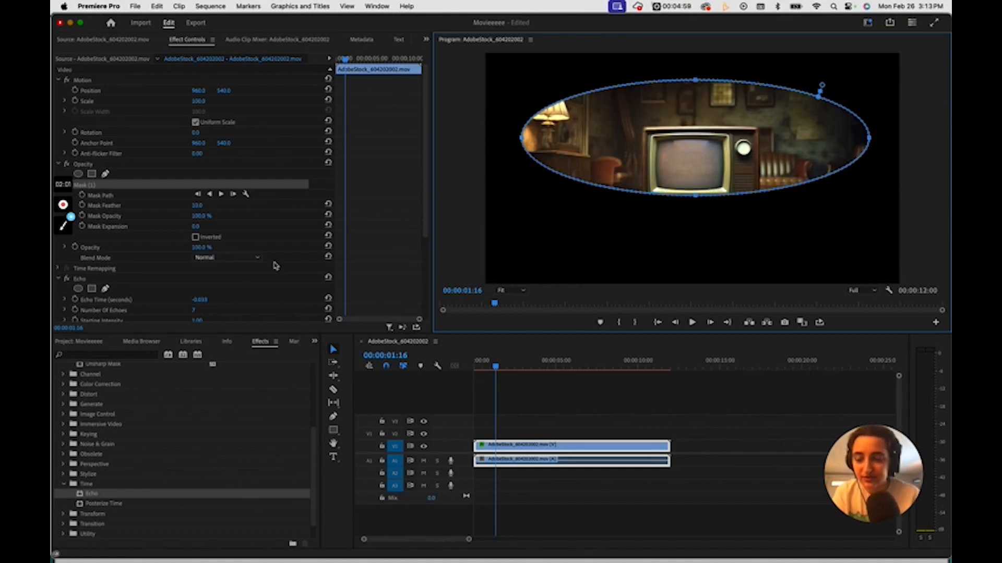
Step: Split the clip and its linked audio into six segments with the Razor tool, cutting between about 3 and 10 seconds
scroll(229, 275, down, 5)
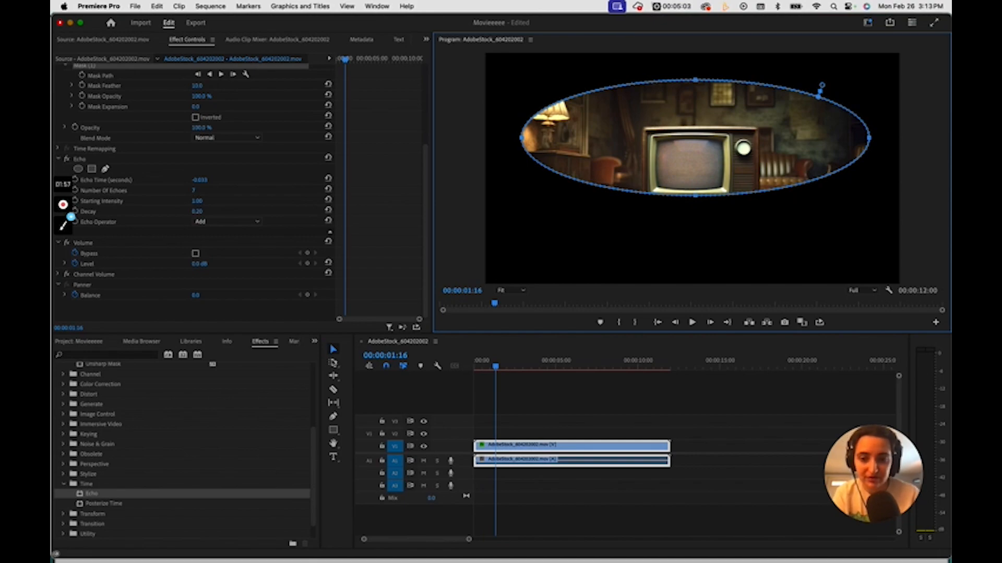
click(333, 391)
click(562, 452)
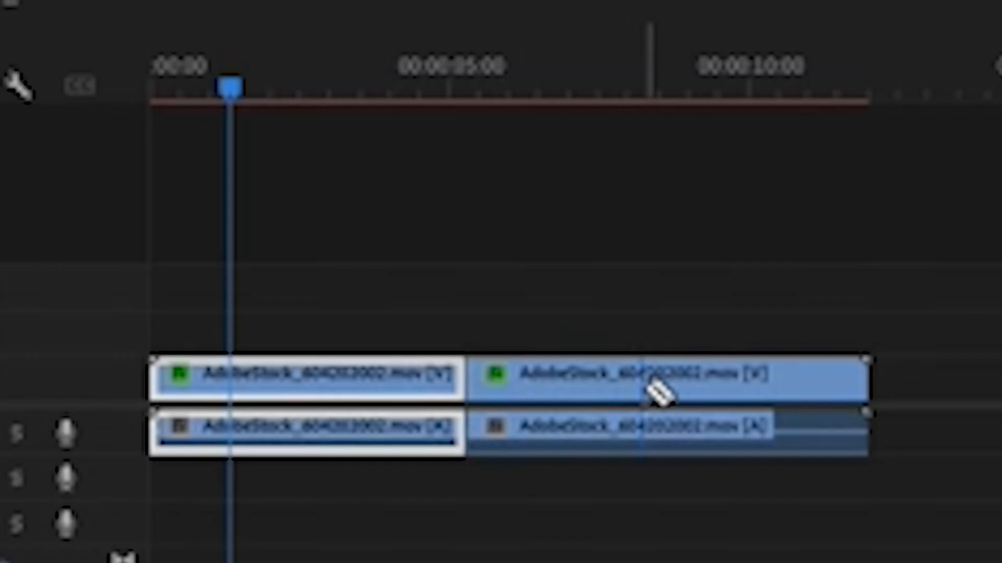
click(608, 453)
click(642, 452)
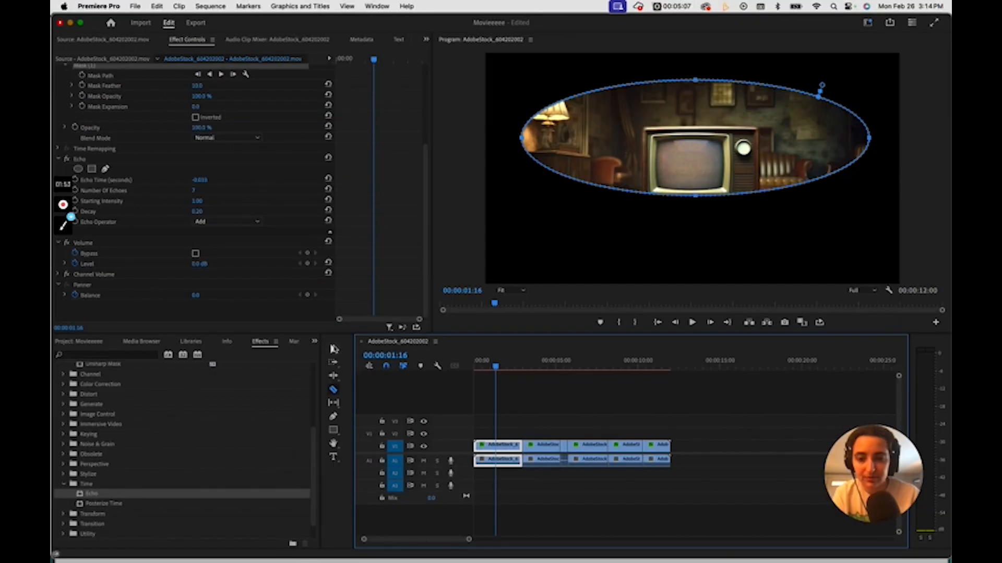
Step: Delete the second segment and move the next two segments earlier so they directly follow the first one
click(334, 349)
click(536, 451)
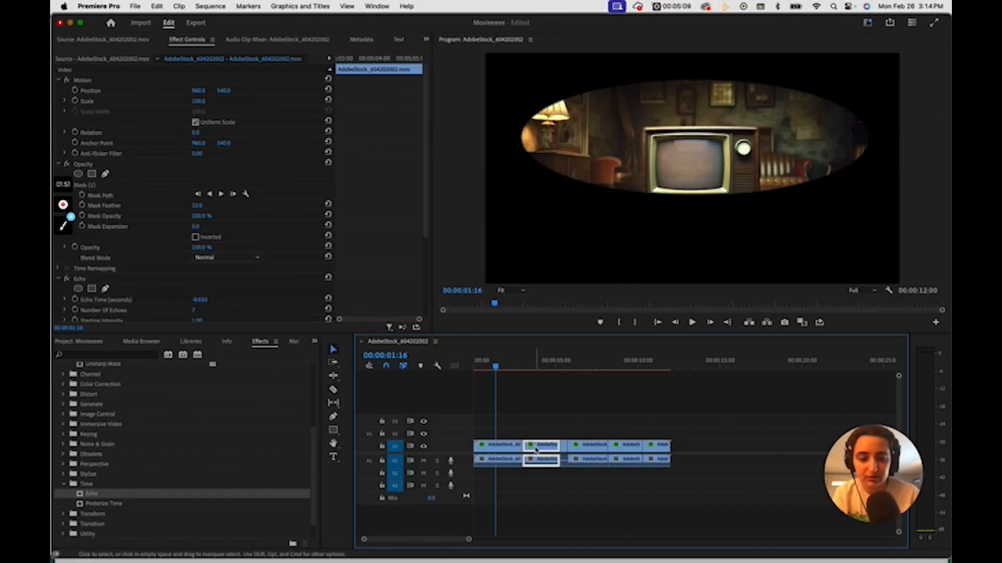
key(Delete)
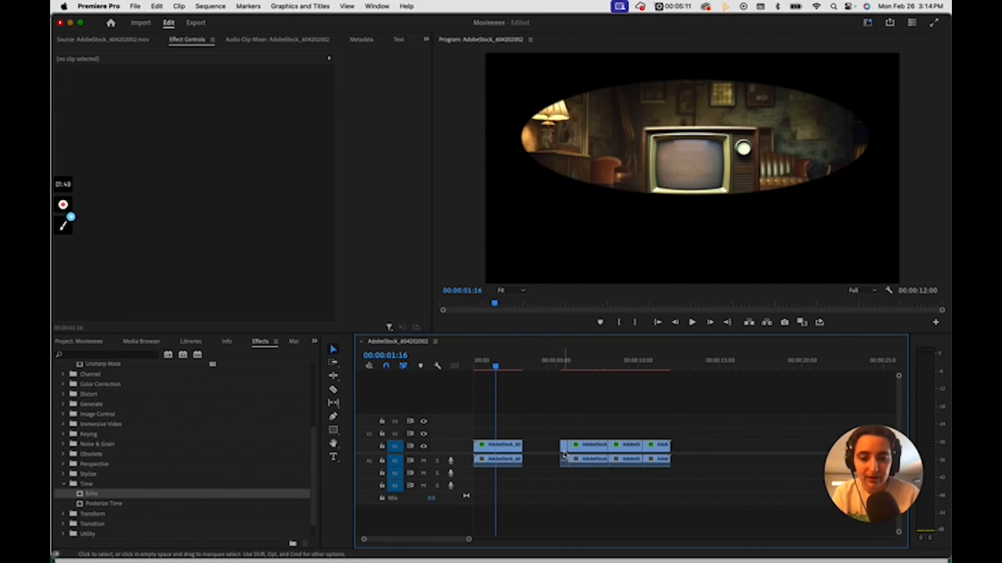
drag(565, 455, 539, 453)
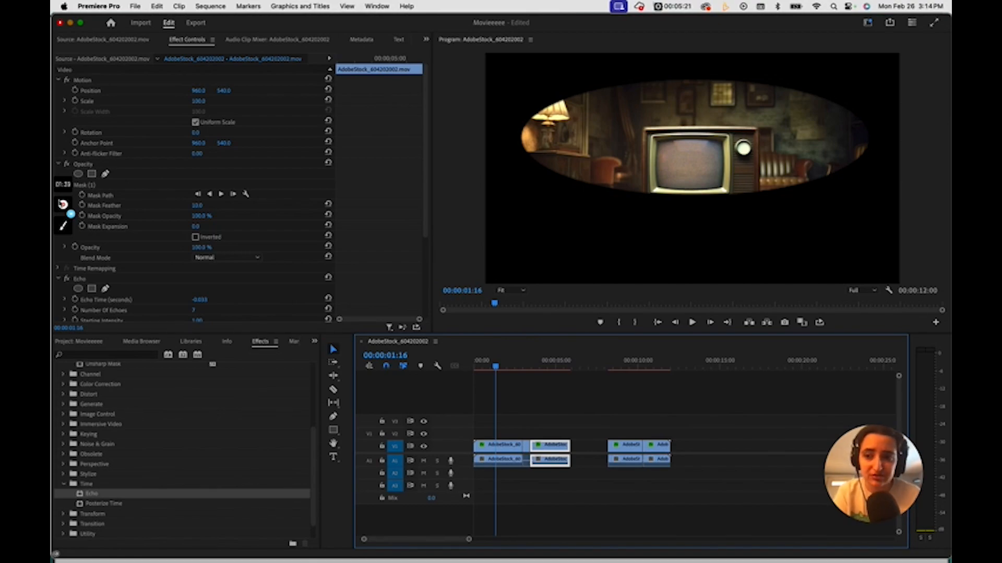
mouse_move(59, 213)
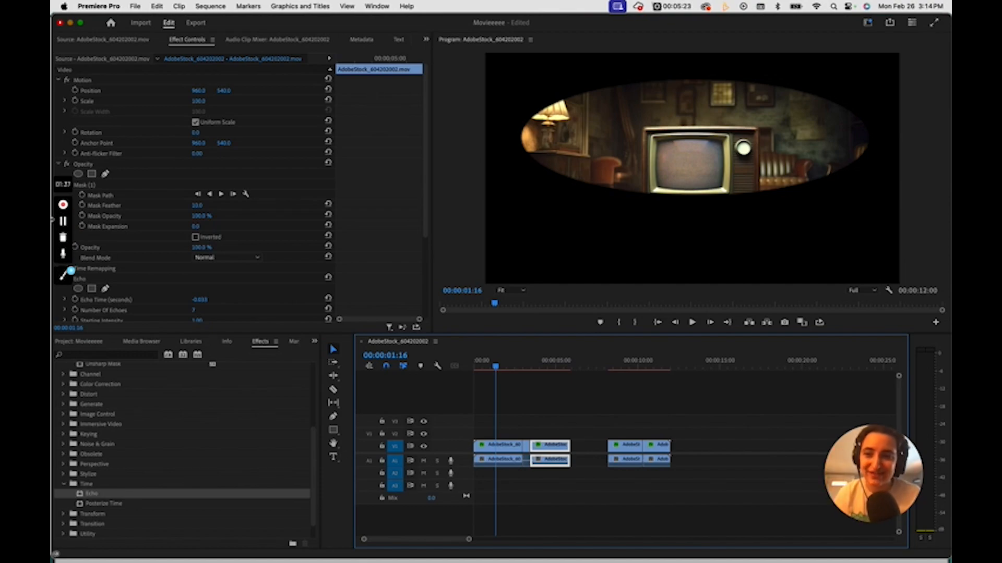